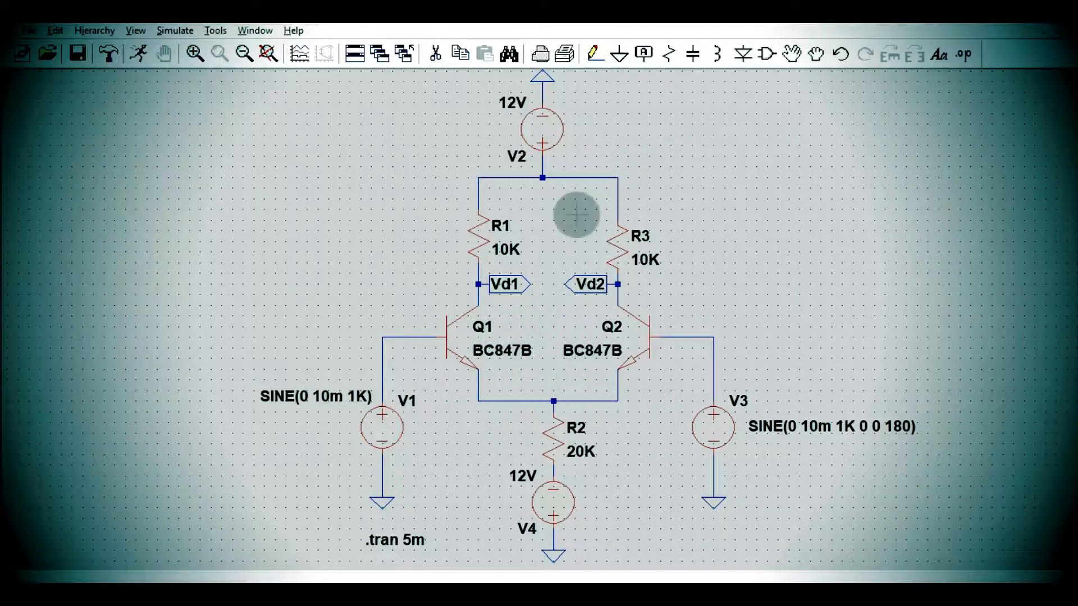
Check the DC values of the supply sources V2 and V4
right_click(536, 124)
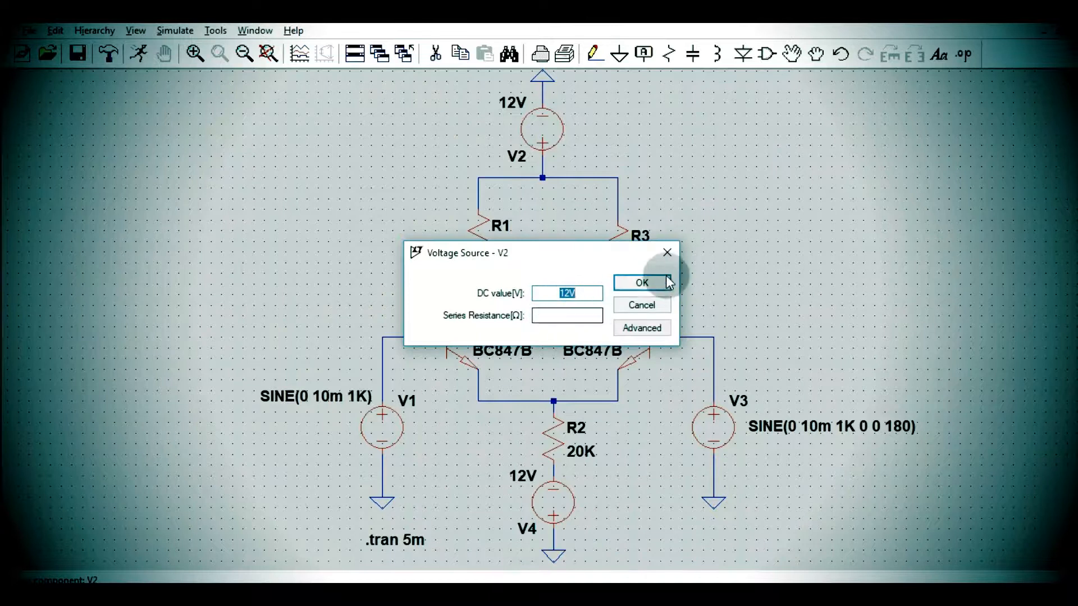
click(667, 253)
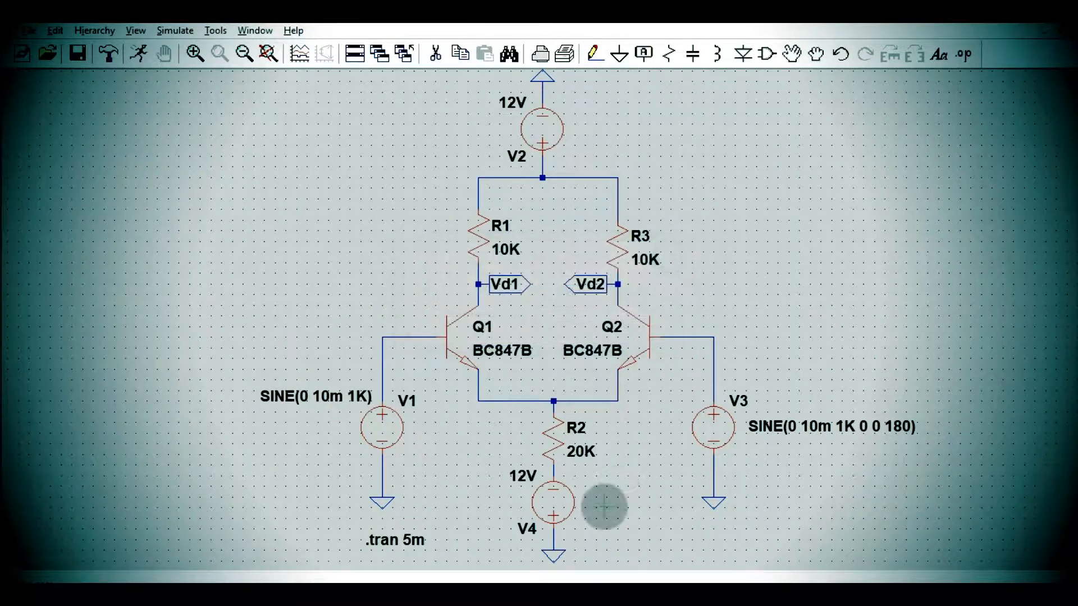
right_click(550, 497)
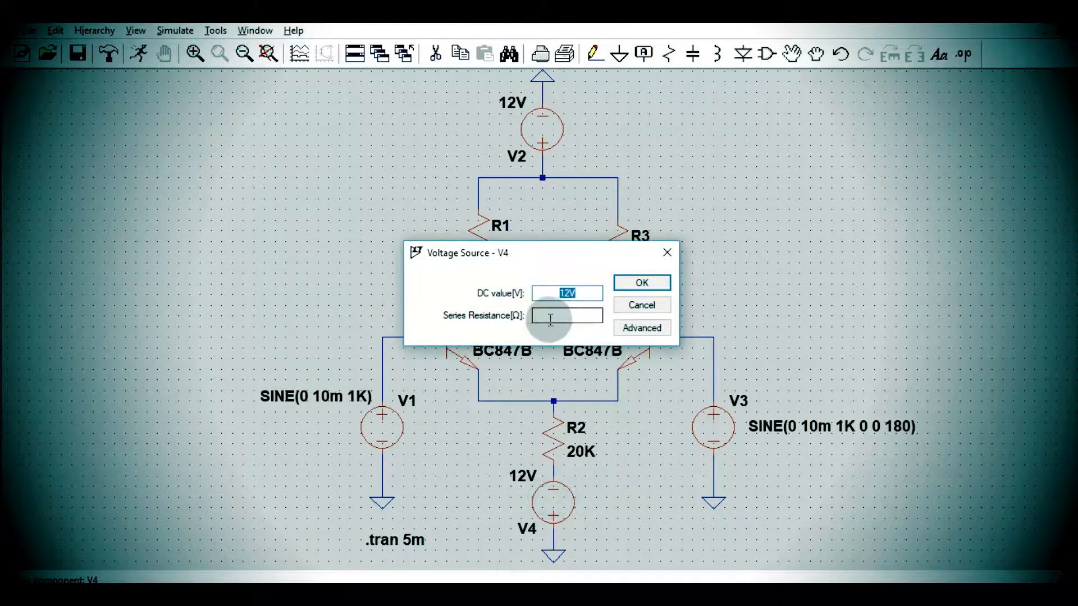
click(639, 284)
Review the sine amplitude, frequency and phase settings of the input sources V1 and V3
right_click(376, 432)
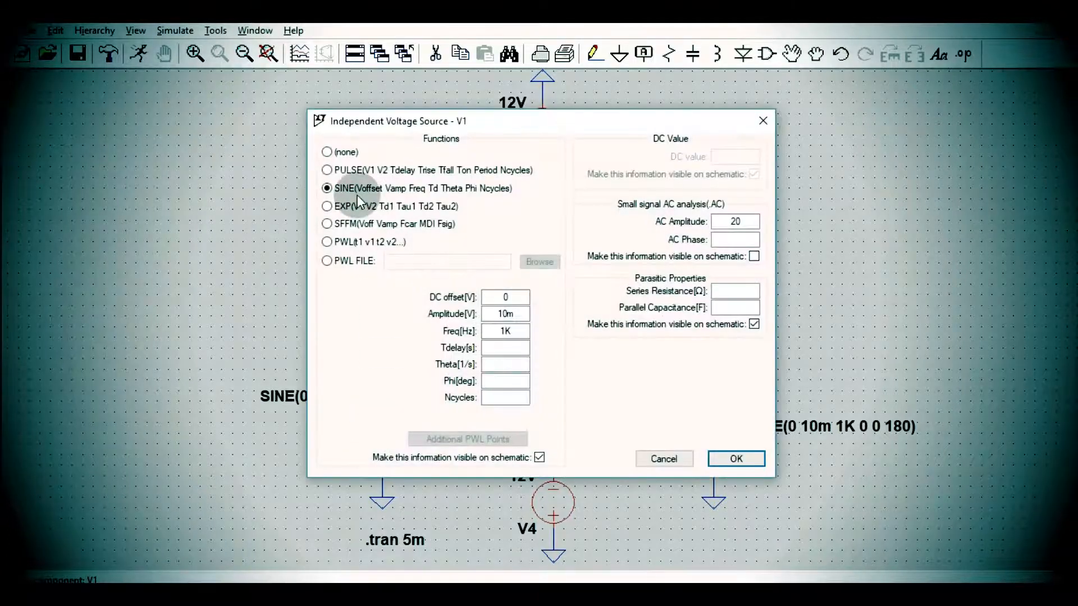
click(485, 314)
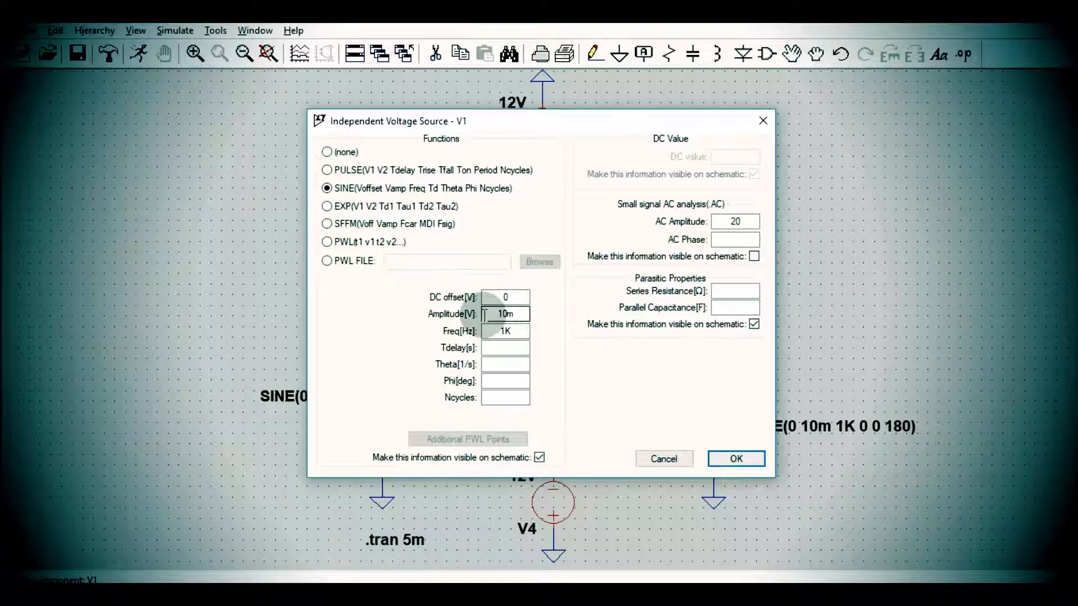
click(499, 331)
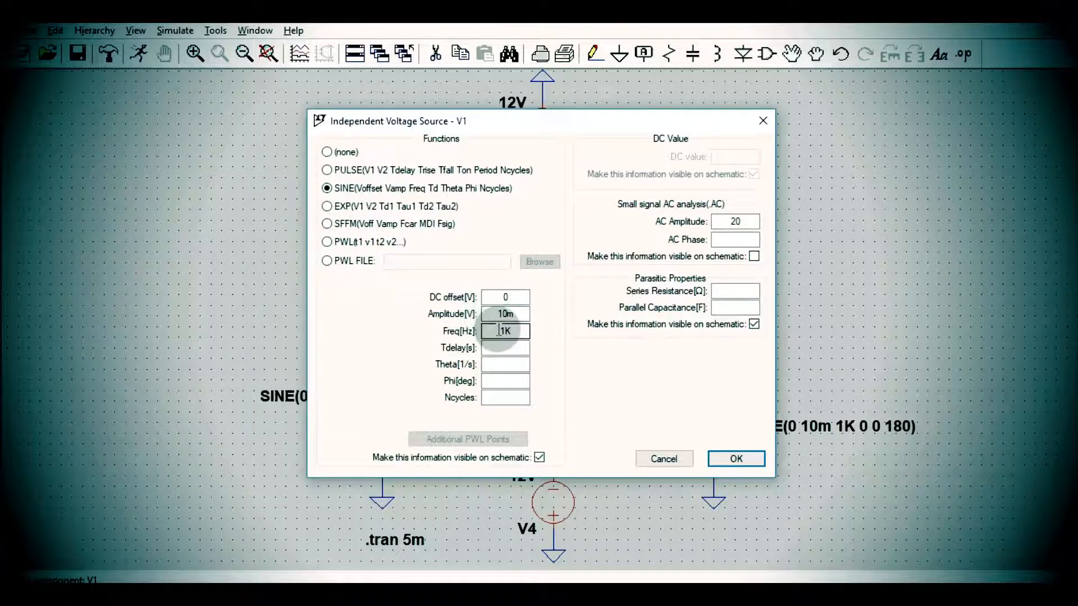
click(740, 455)
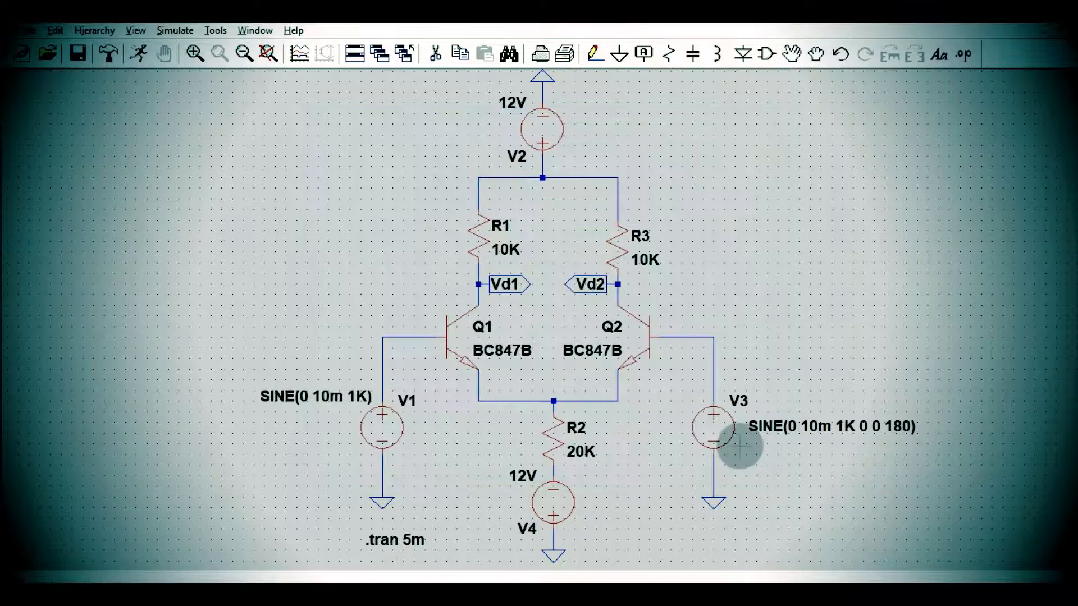
right_click(716, 428)
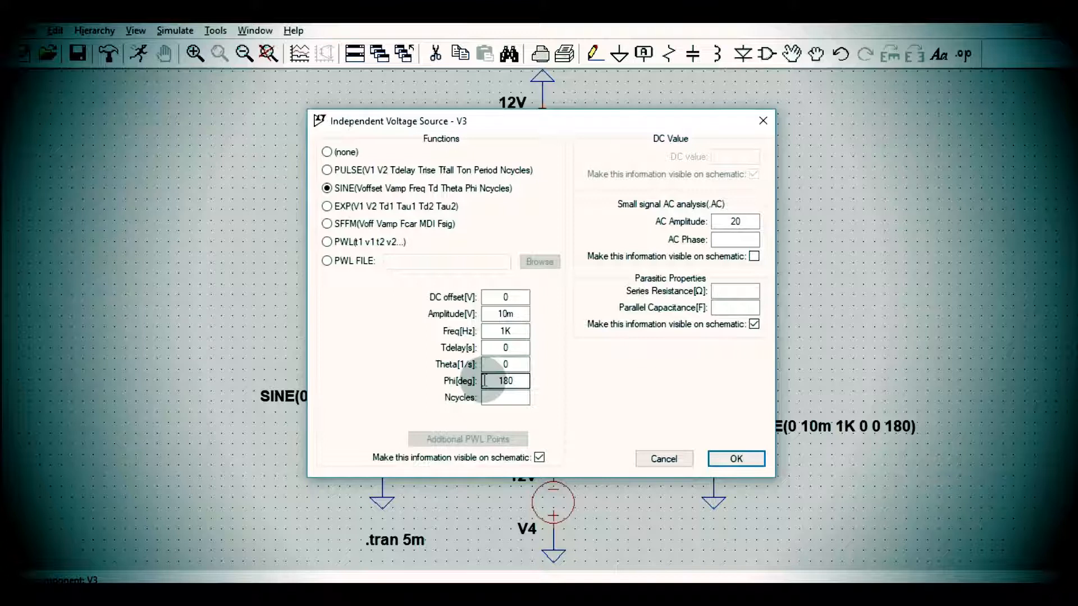
click(769, 127)
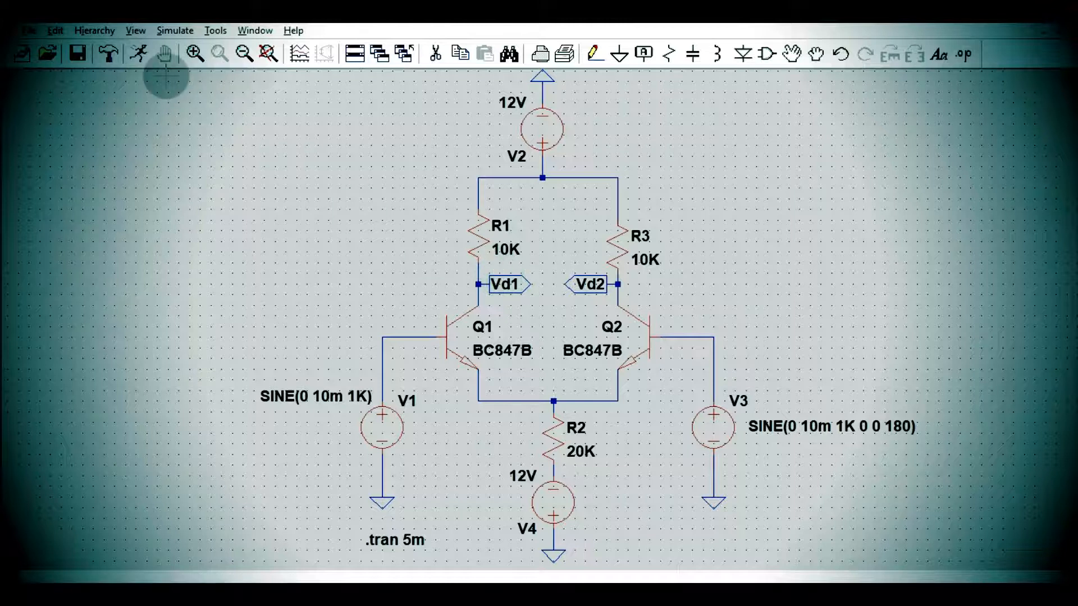
Check the stop time of the transient analysis in the simulation command settings
click(169, 32)
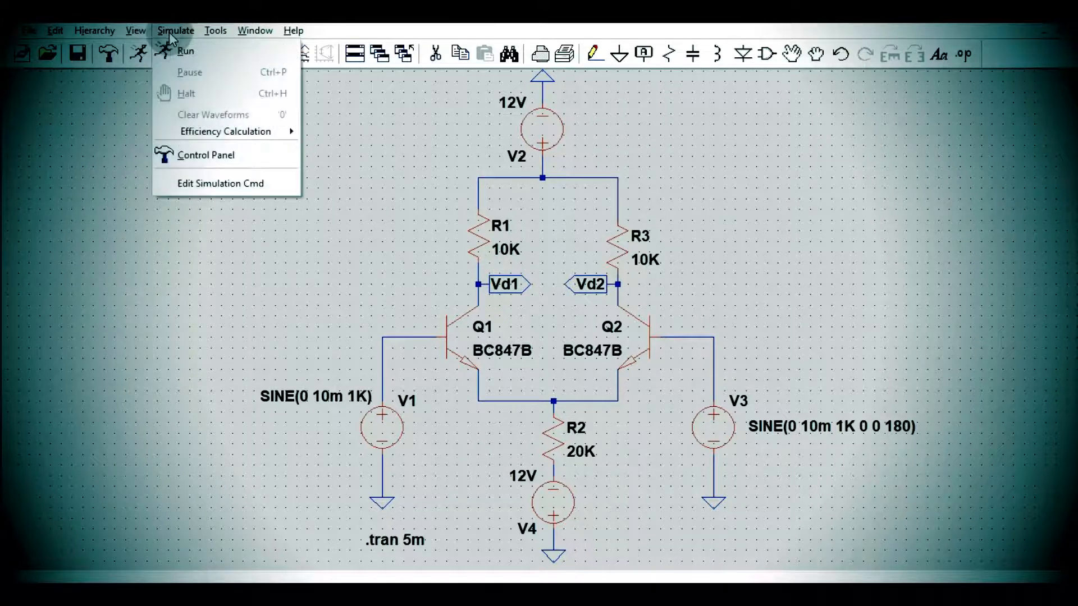
click(193, 181)
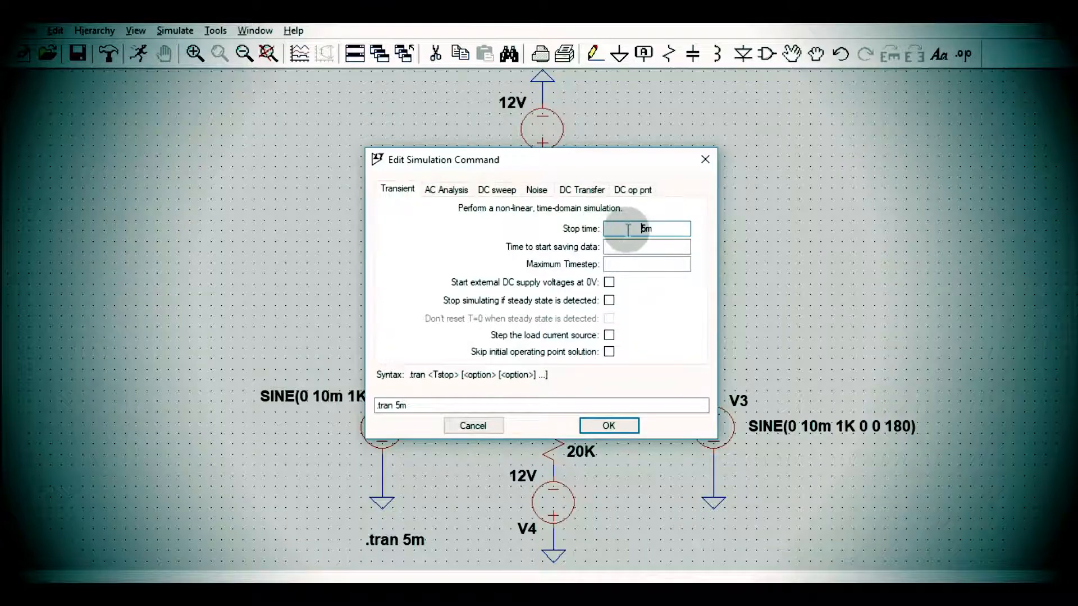
double_click(645, 229)
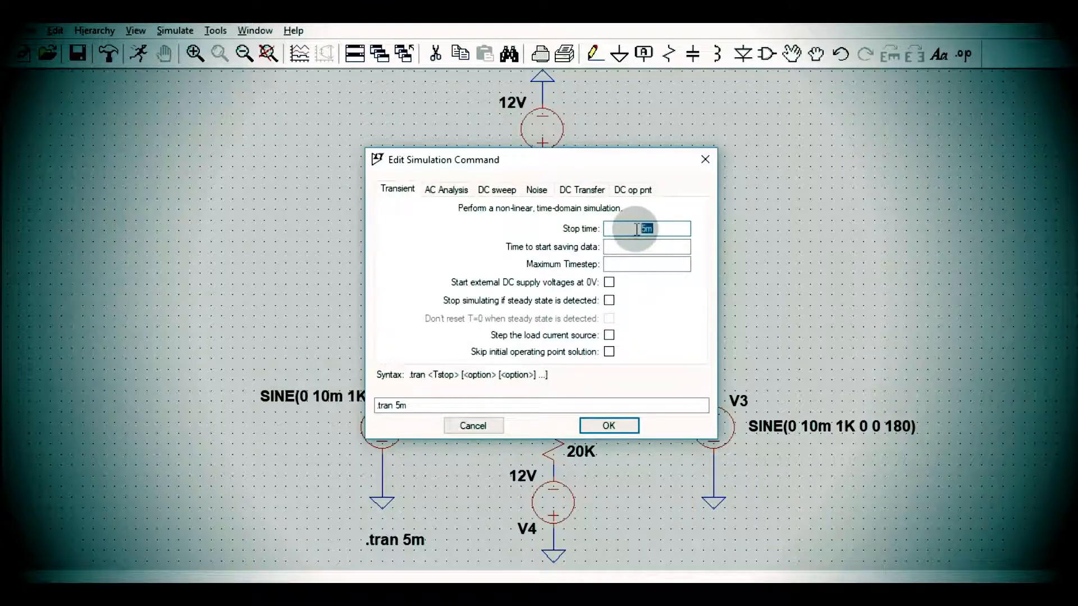
click(608, 426)
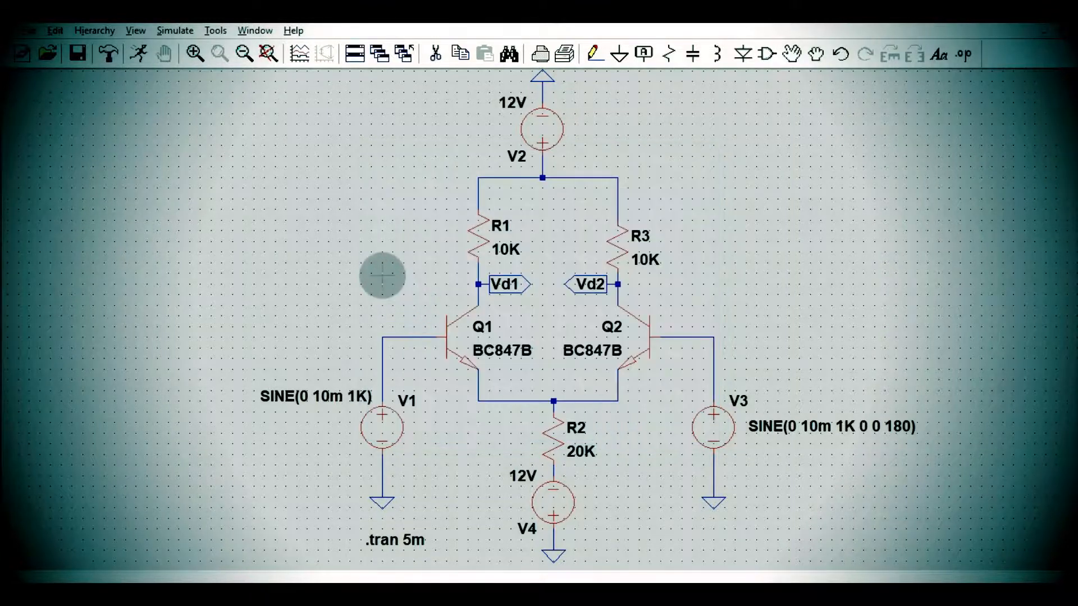
Run the transient simulation and plot the input voltages at the bases of Q1 and Q2
right_click(330, 174)
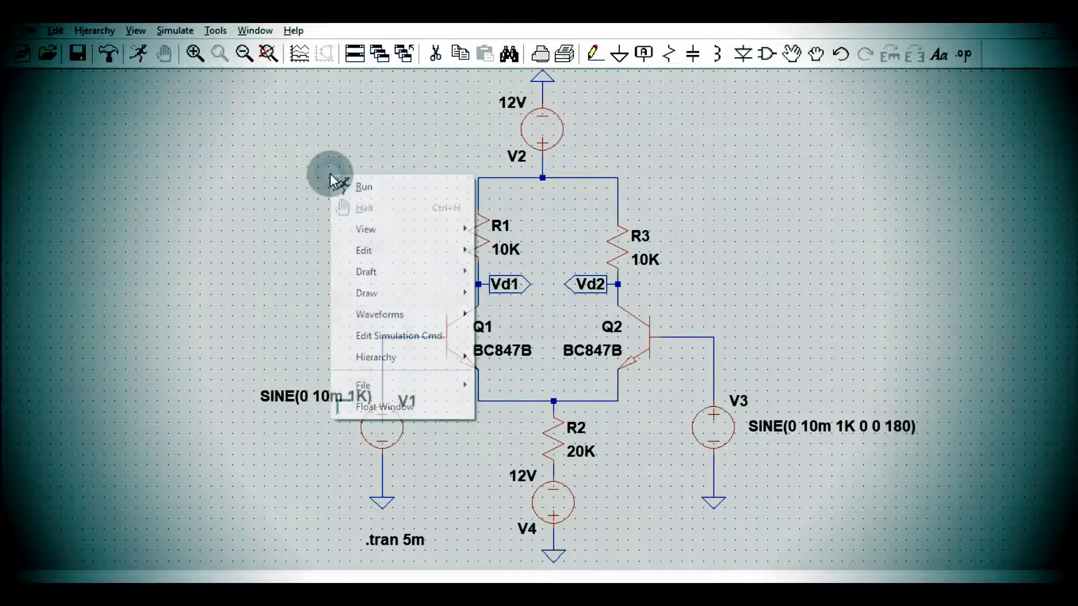
click(366, 189)
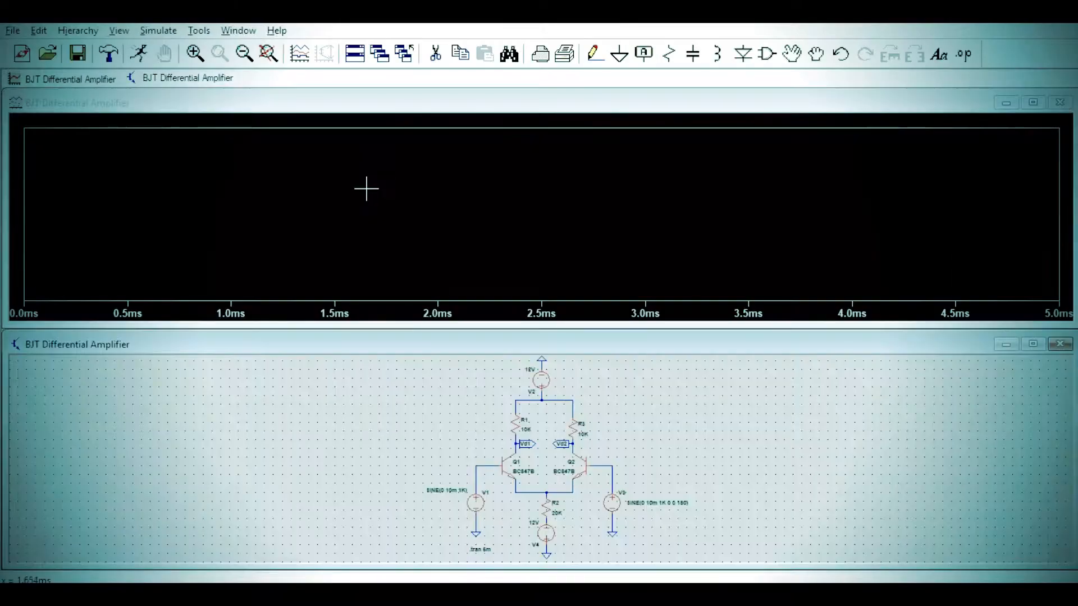
click(481, 463)
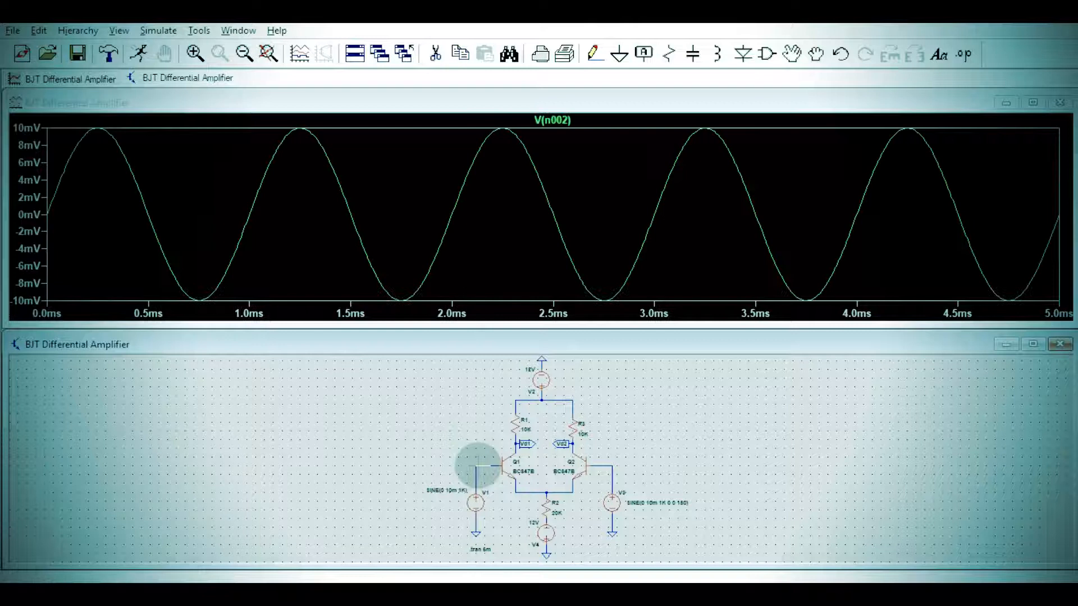
click(615, 464)
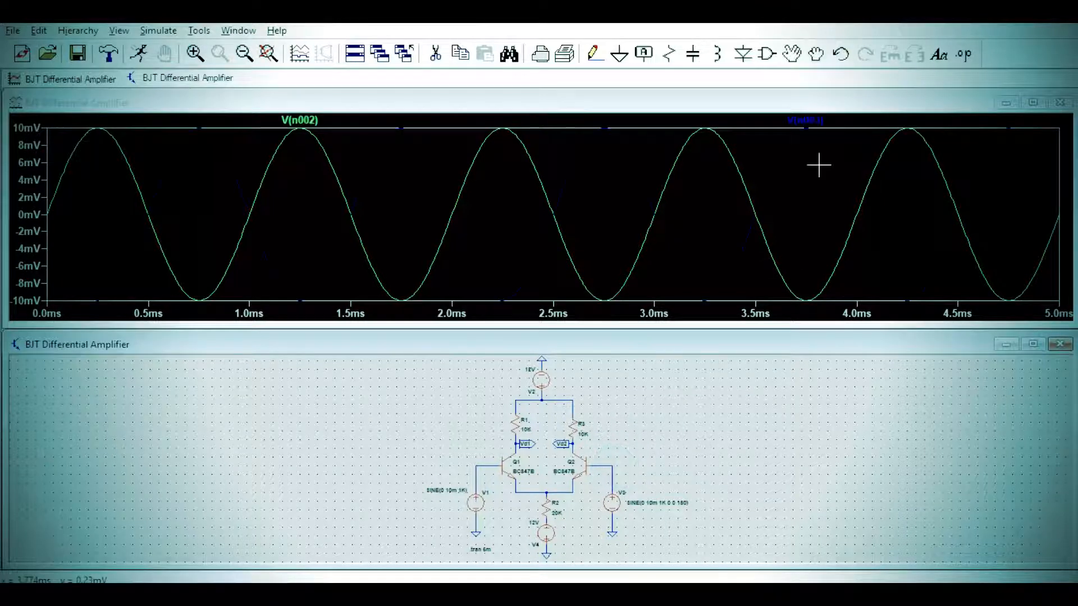
Change the colour of the V(n003) trace to red
right_click(812, 121)
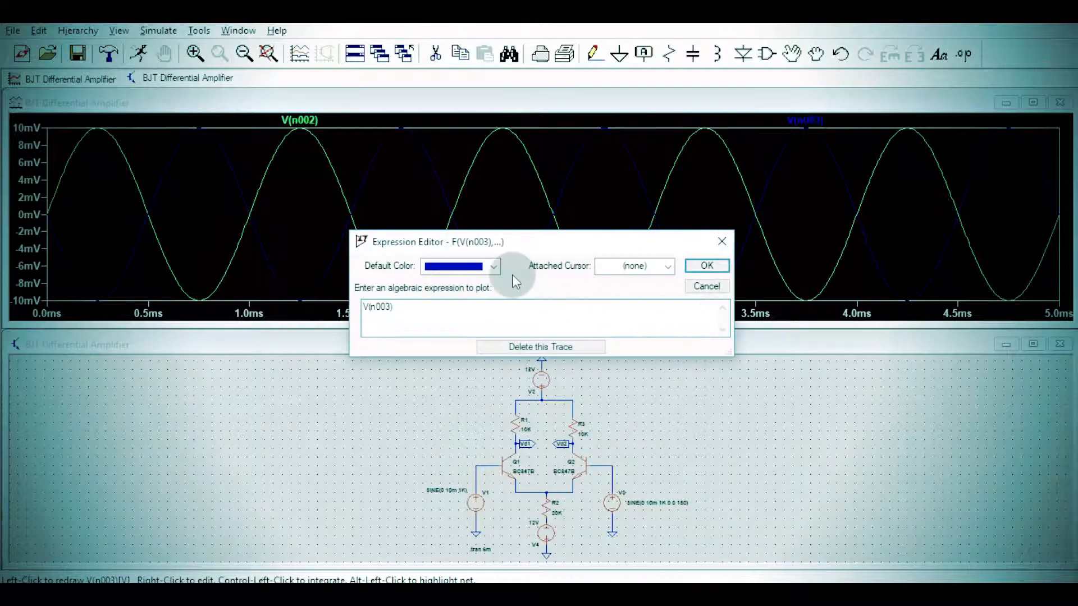
click(494, 267)
click(459, 304)
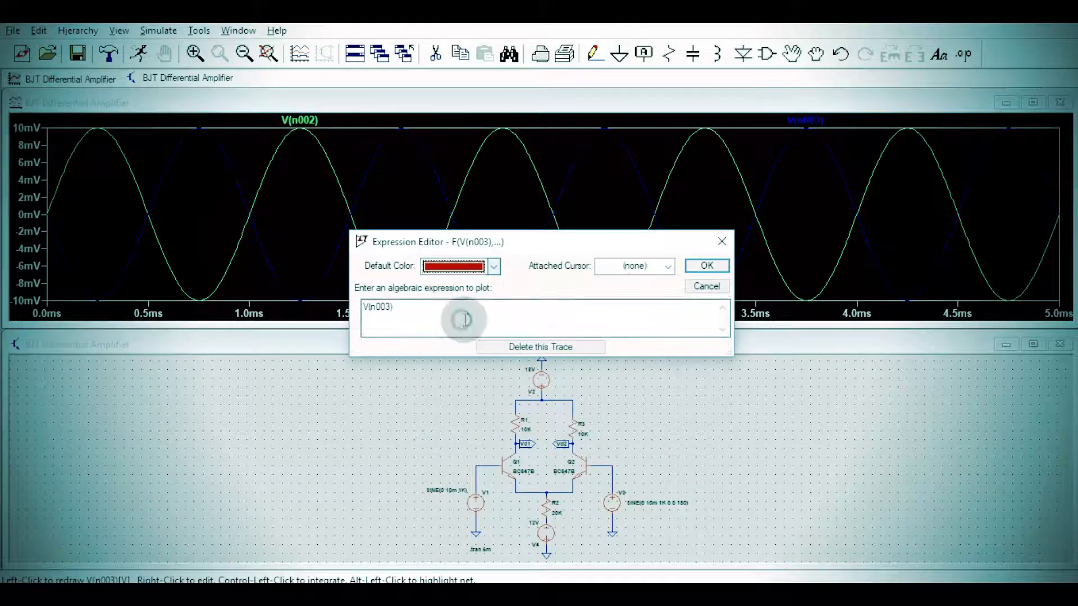
click(704, 265)
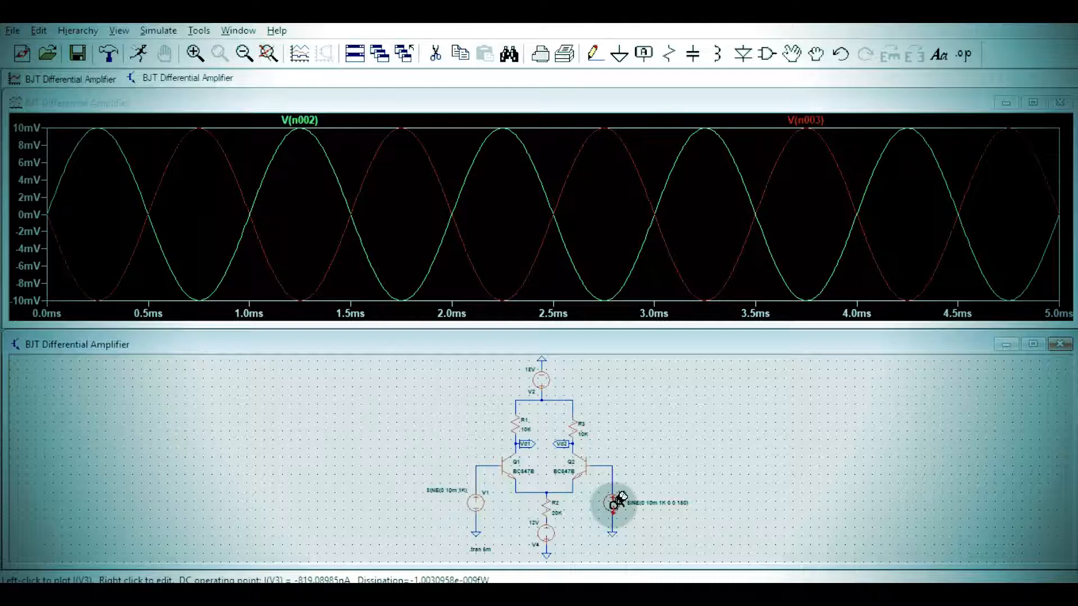
Plot the positive supply voltage at the V2 node and colour its V(n001) trace red
click(542, 397)
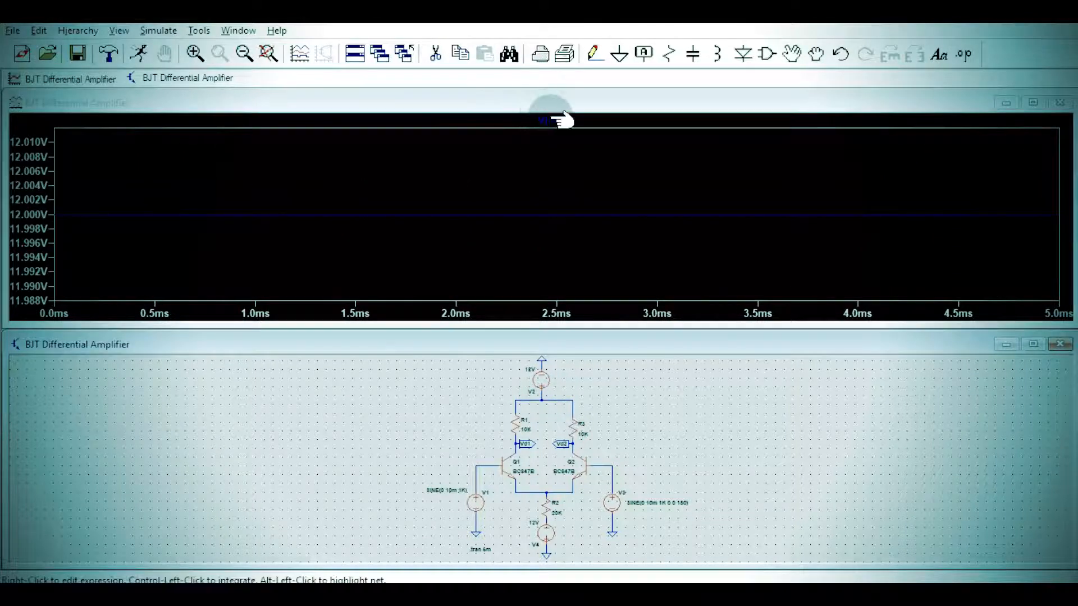
right_click(551, 120)
click(495, 268)
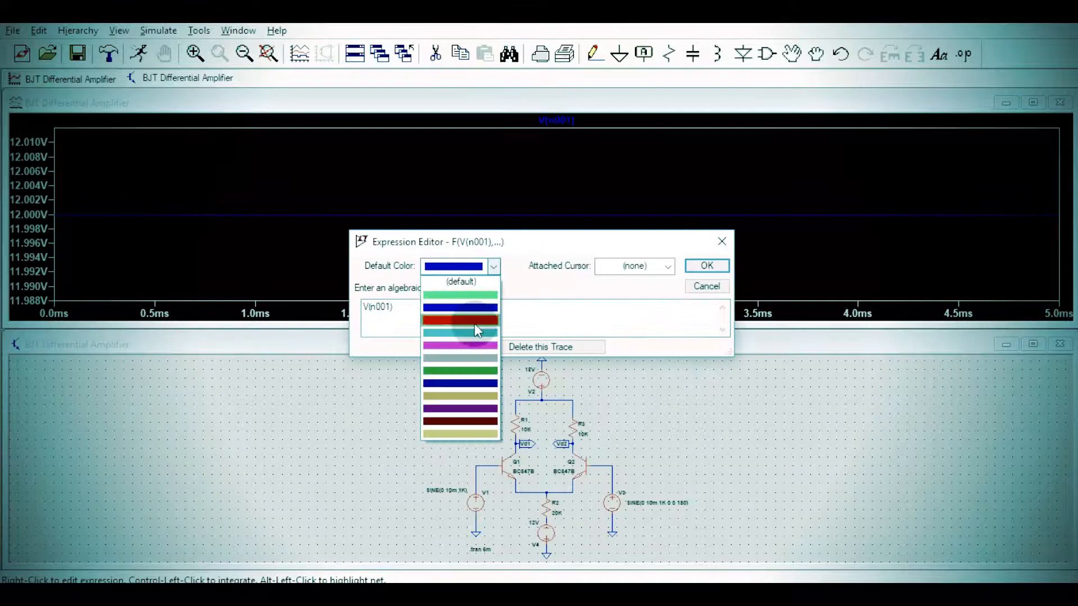
click(476, 321)
click(705, 266)
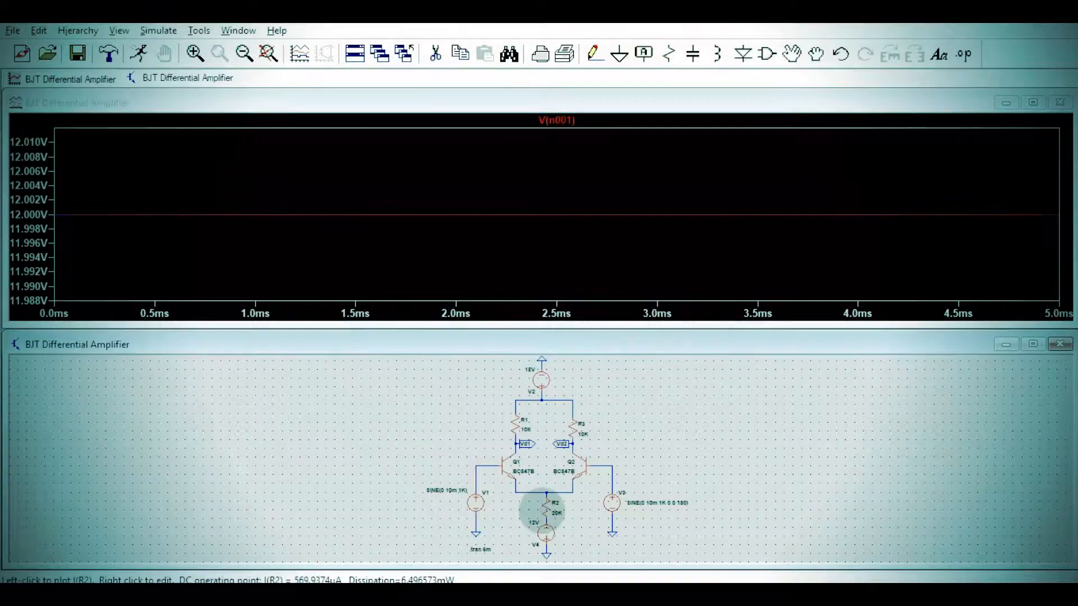
Plot the negative supply voltage between R2 and V4, and add the differential output voltage between Vd1 and Vd2
click(550, 516)
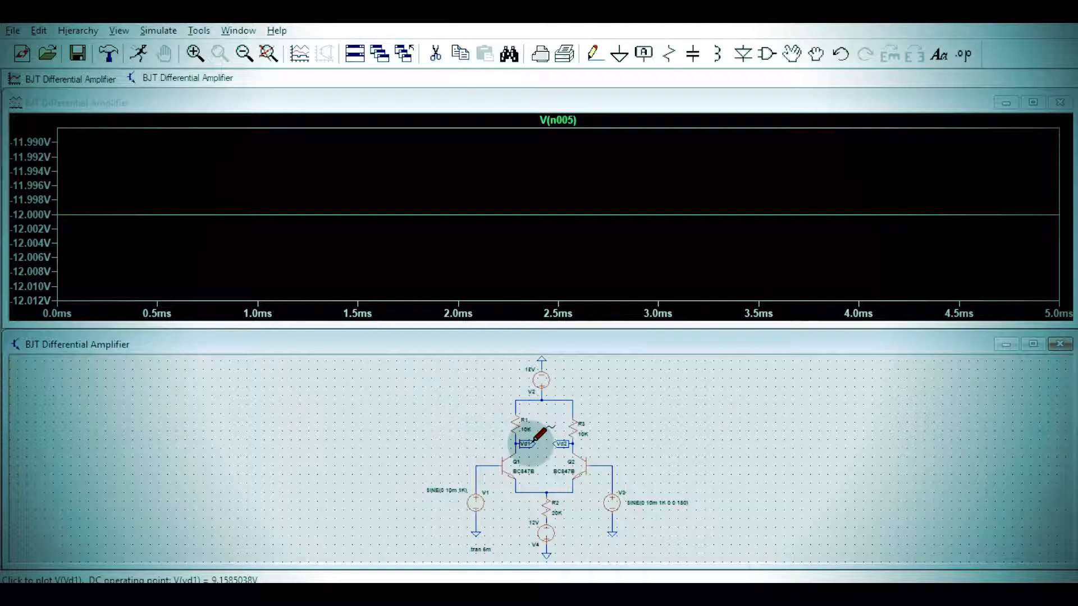
drag(534, 441, 563, 443)
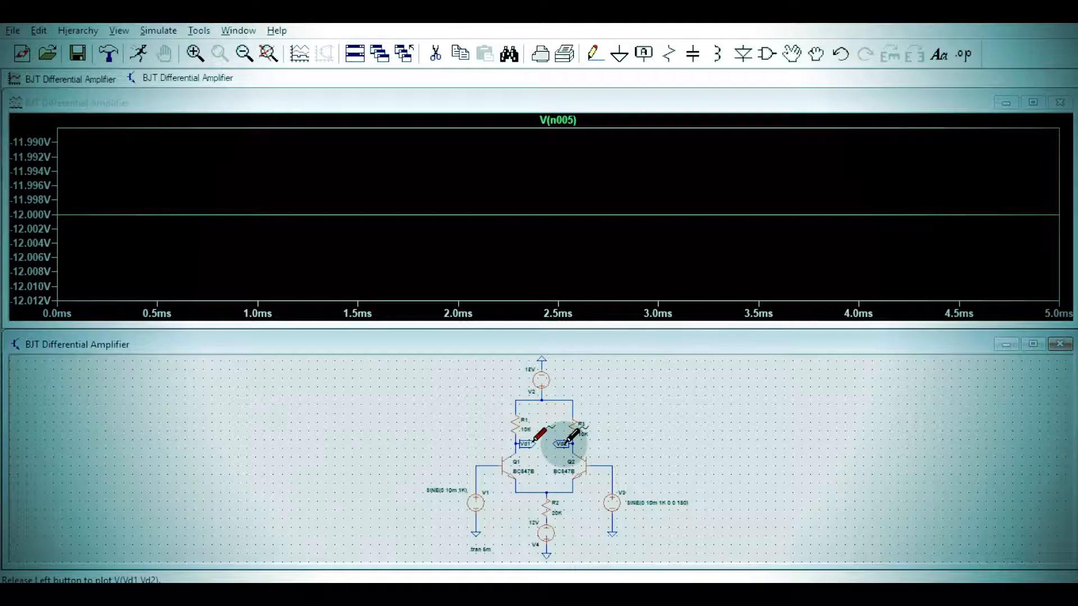
drag(563, 444, 563, 444)
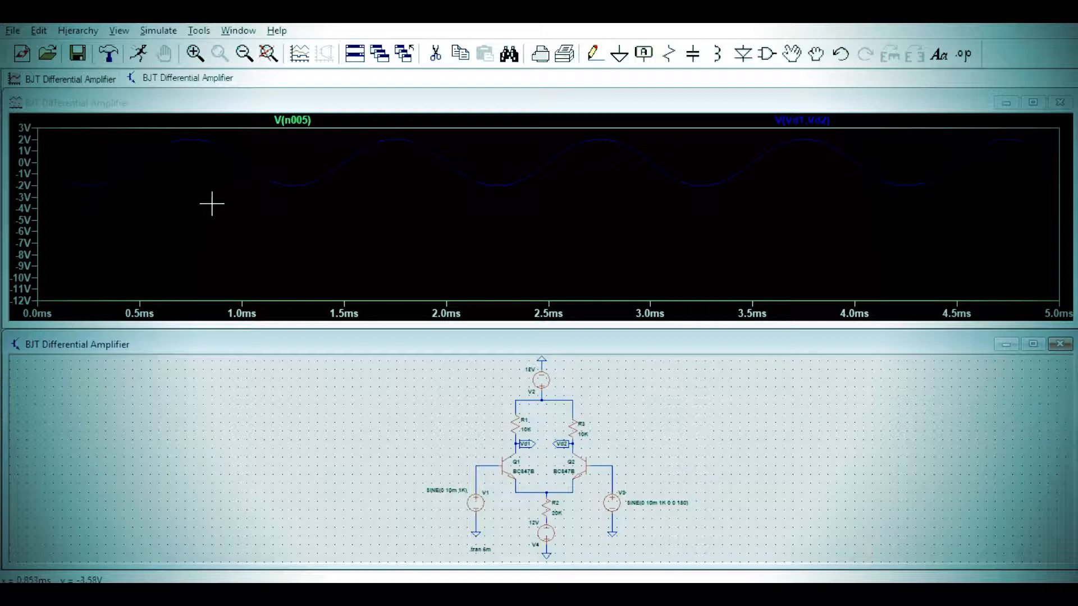
Add three empty plot panes above the existing waveform plot
right_click(208, 185)
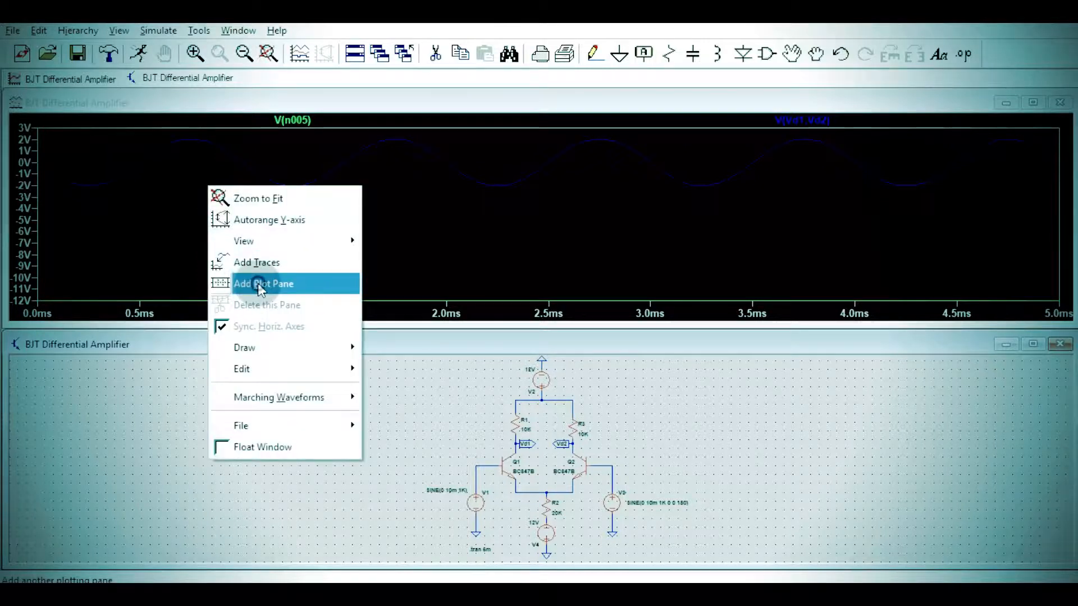
click(258, 282)
right_click(217, 155)
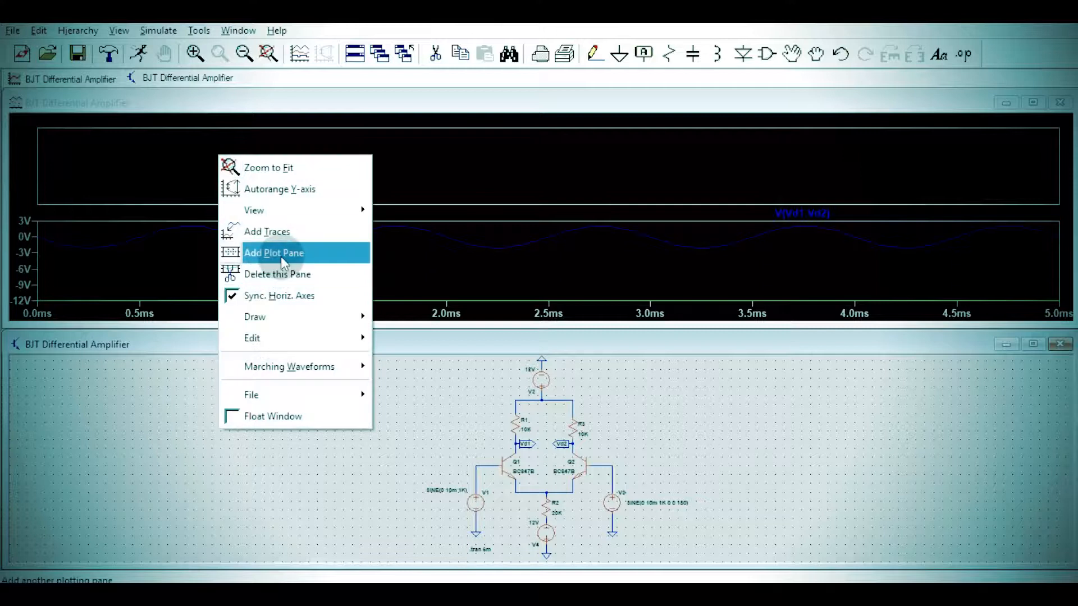
click(274, 253)
right_click(250, 146)
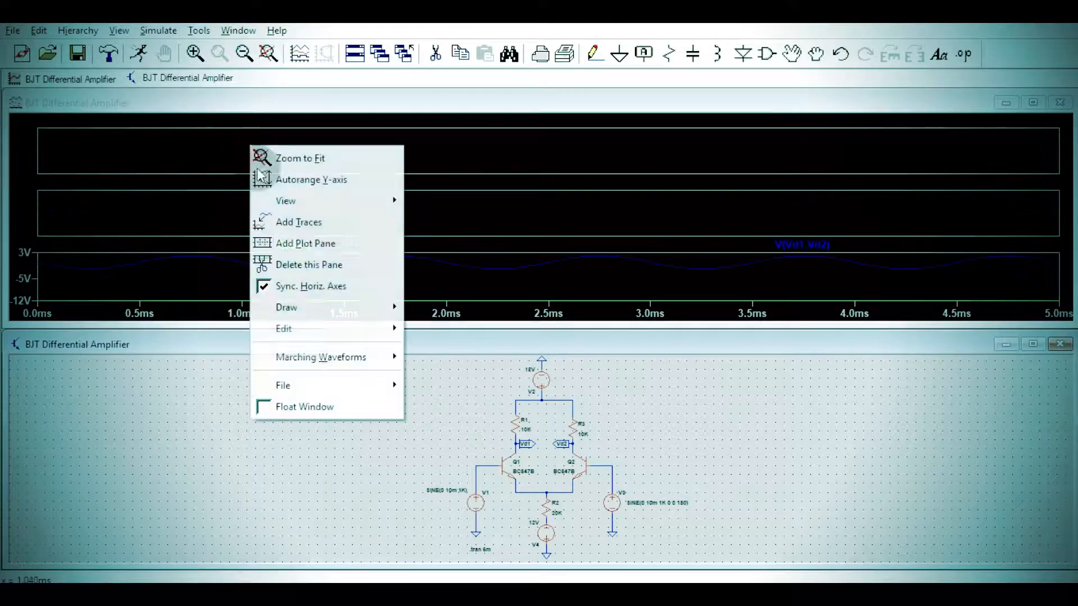
click(307, 243)
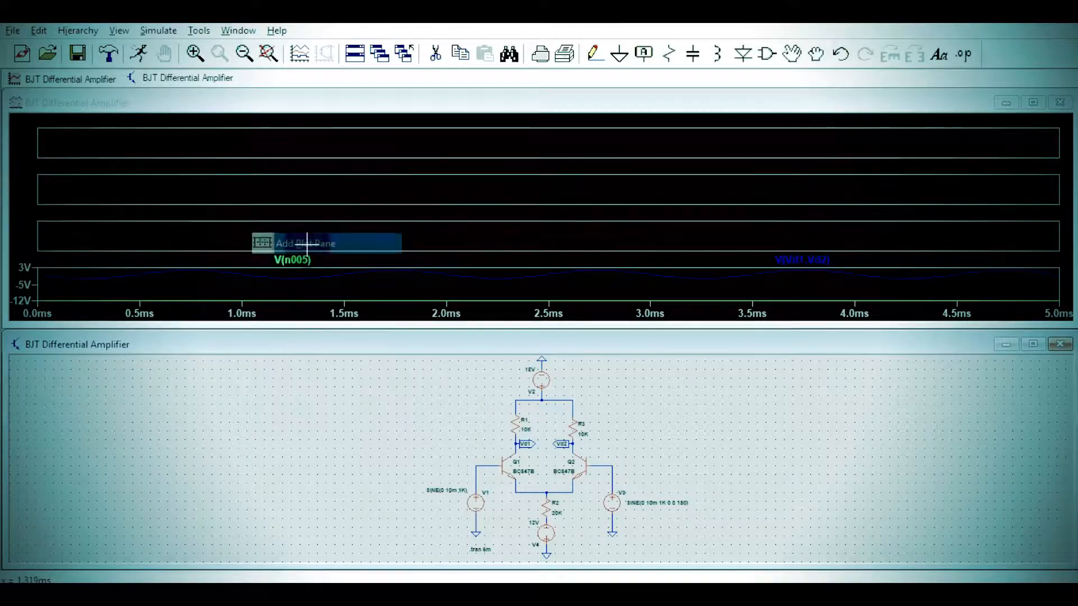
Plot only the V1 input voltage in the lowest pane and the V3 input voltage in the pane above it
click(330, 283)
click(476, 465)
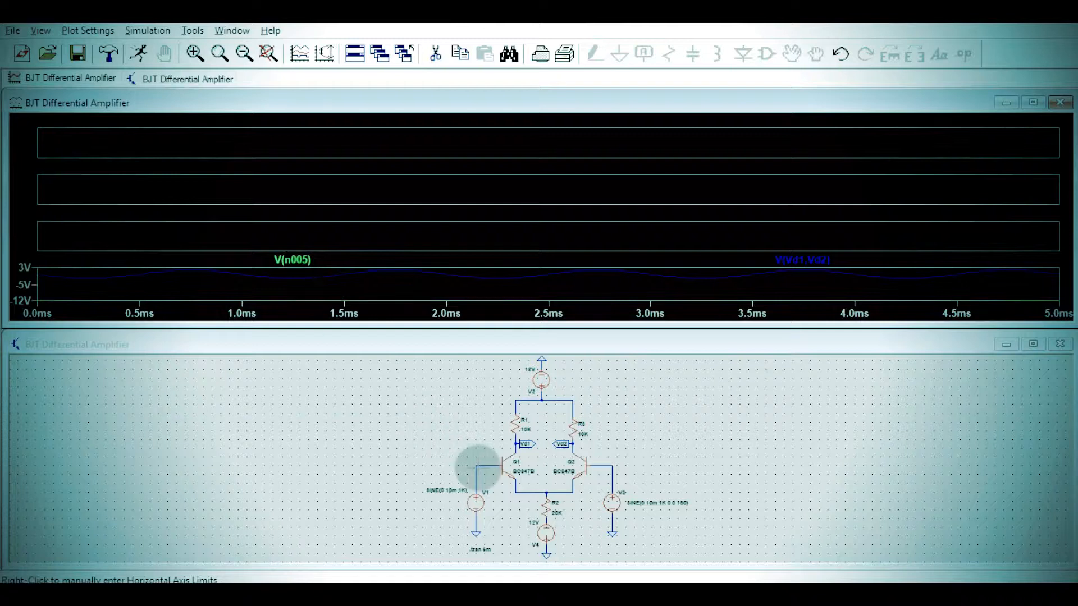
click(258, 229)
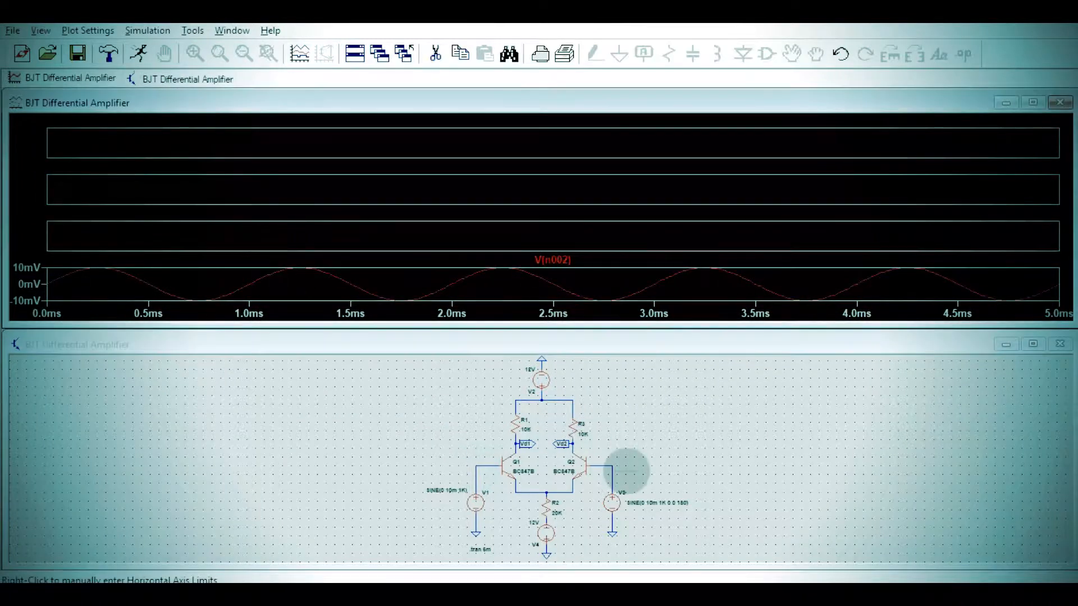
click(613, 466)
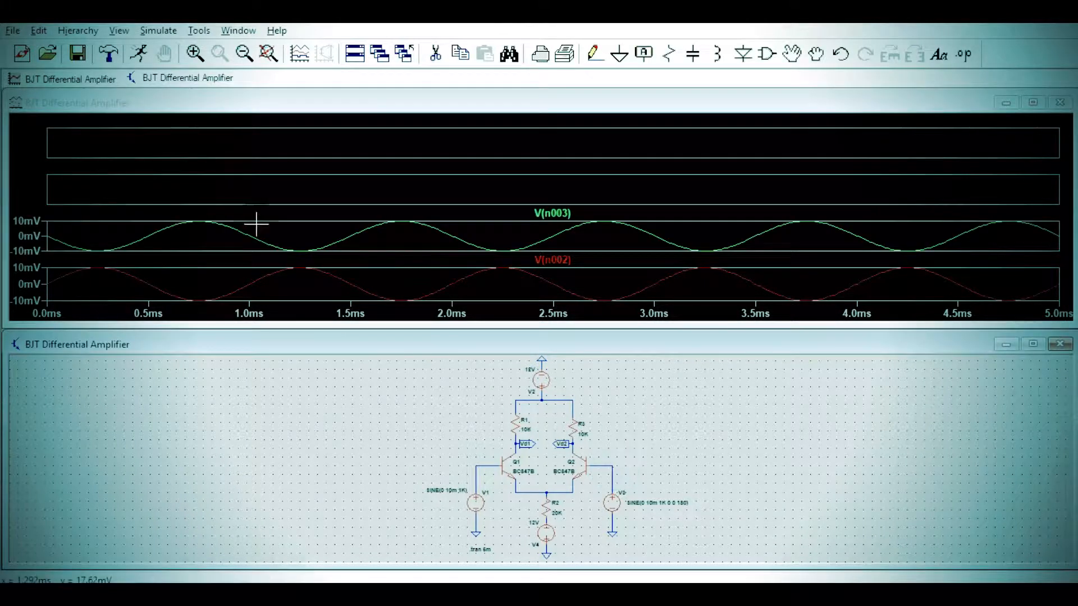
Delete one of the two empty plot panes and make the remaining empty pane active
right_click(211, 142)
click(248, 261)
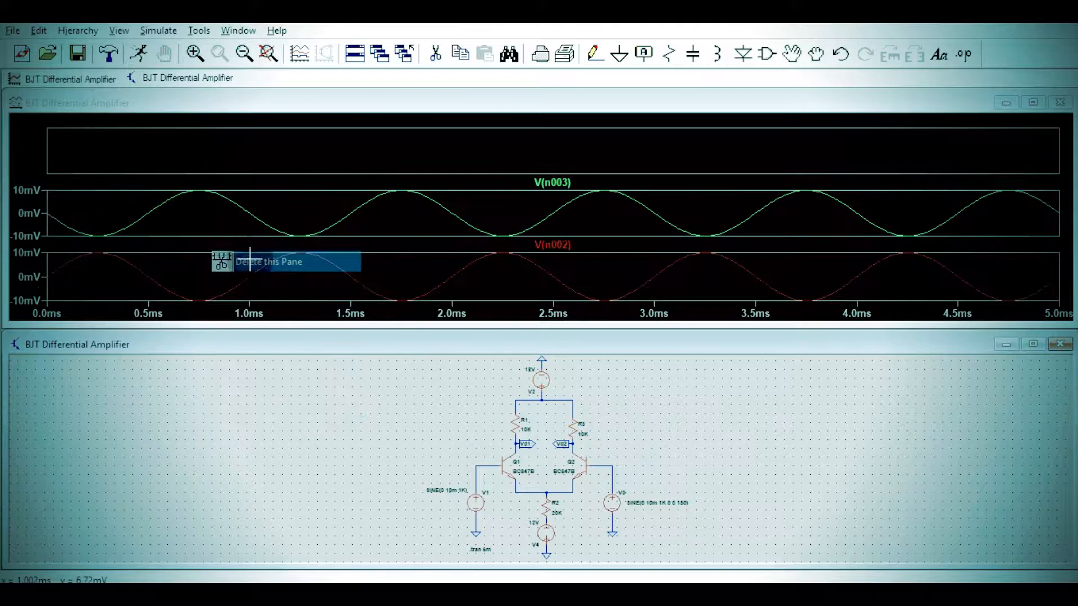
click(210, 146)
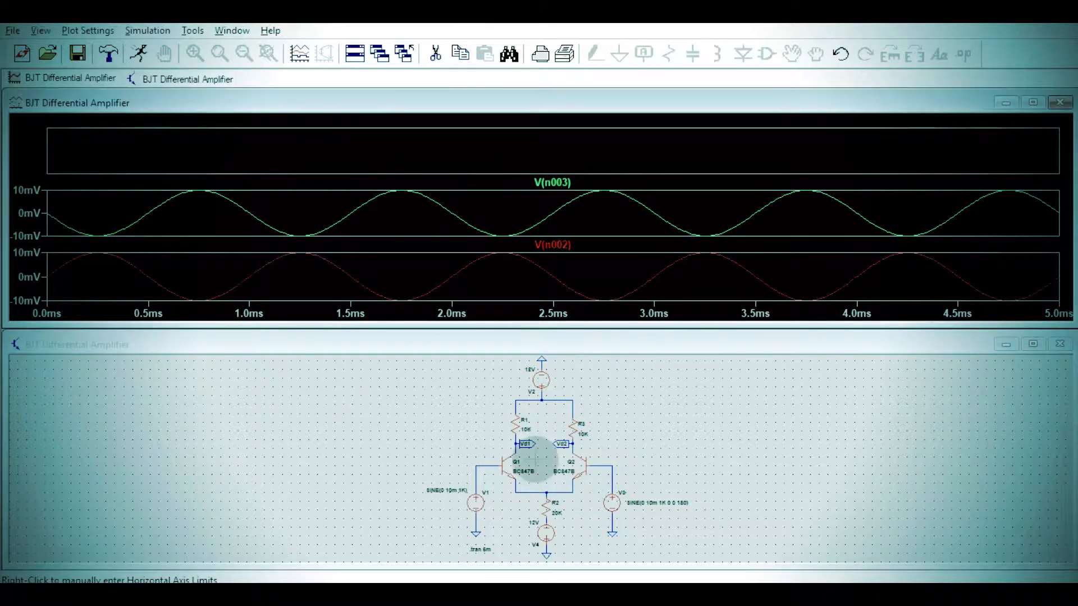
Plot the differential output voltage between Vd1 and Vd2 in the empty pane and maximize the waveform window
drag(524, 444, 563, 444)
click(1032, 102)
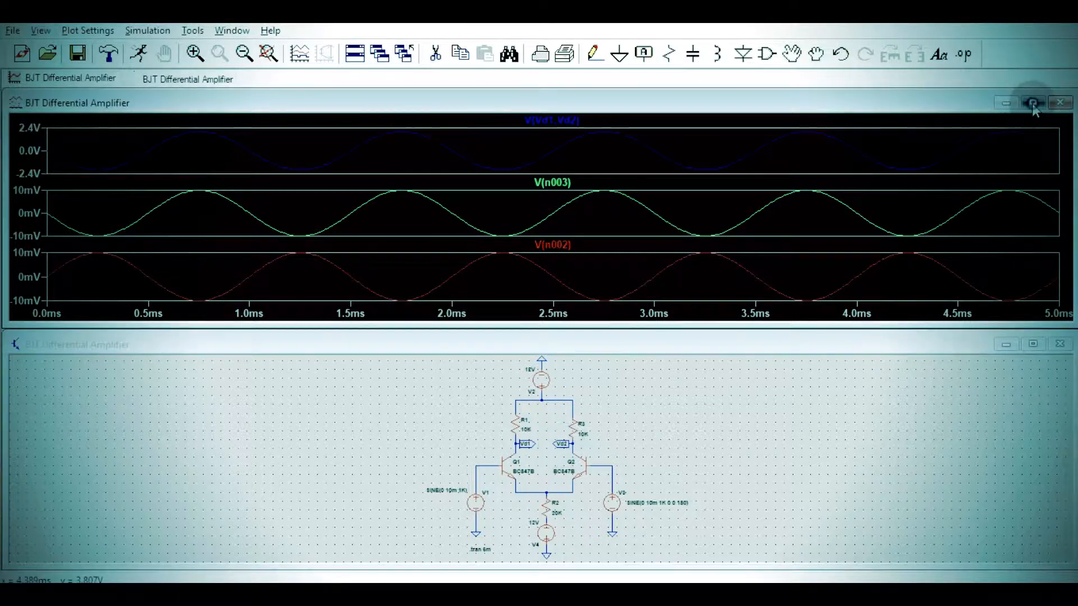
click(1033, 103)
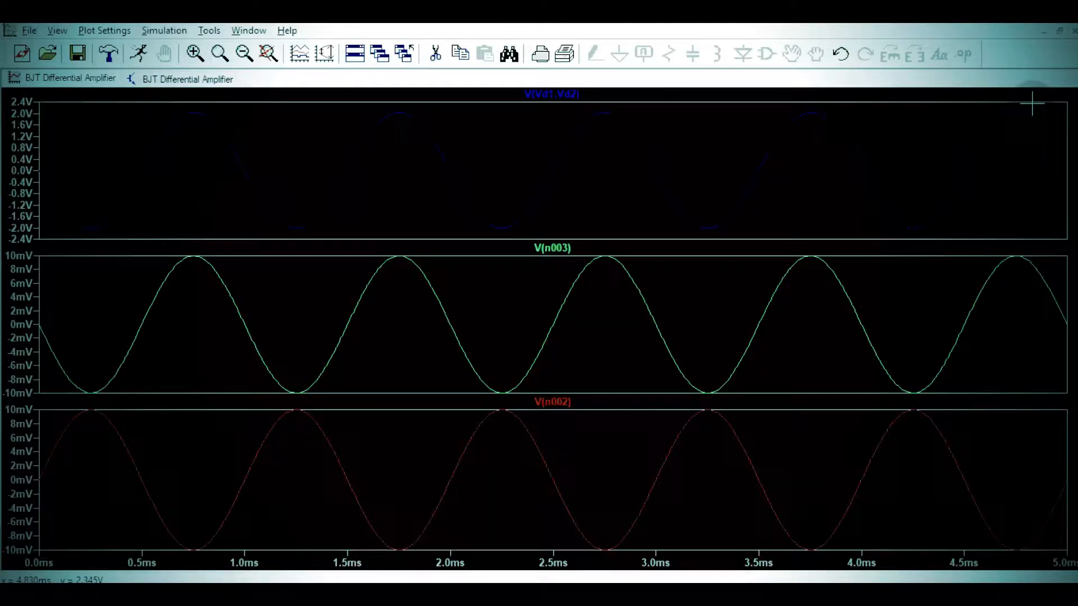
Change the colour of the V(Vd1,Vd2) trace to dark red
right_click(553, 94)
click(493, 266)
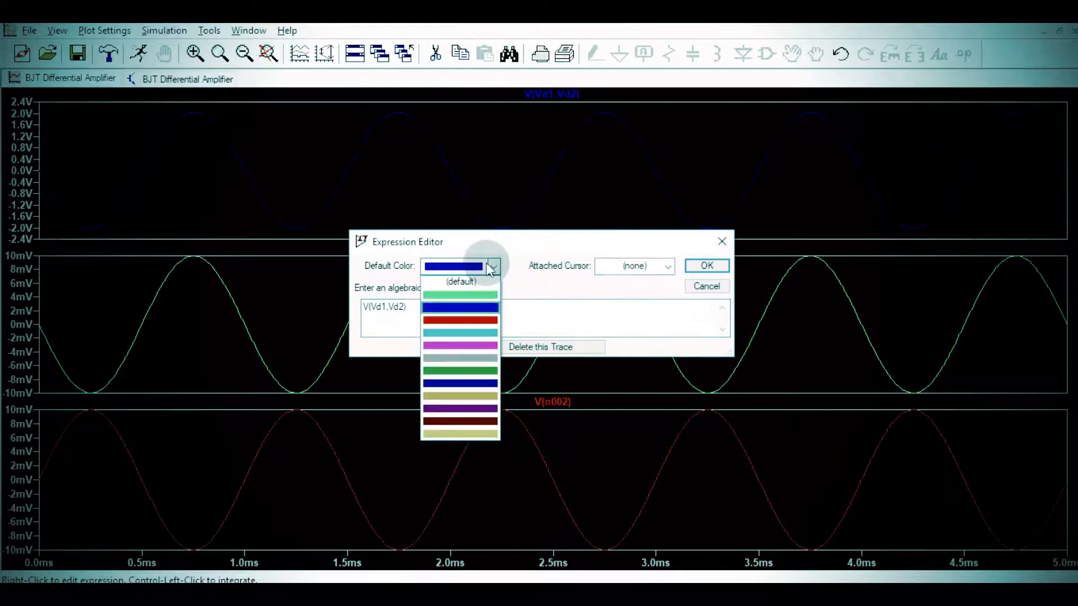
click(460, 420)
click(705, 264)
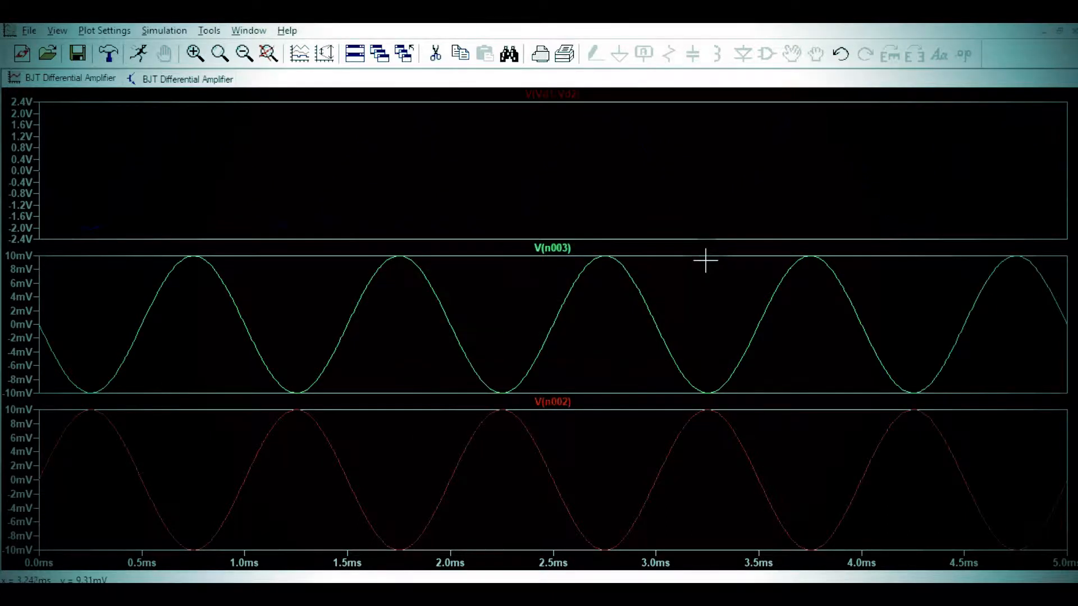
Set the V(Vd1,Vd2) trace colour to green in the Expression Editor
right_click(531, 96)
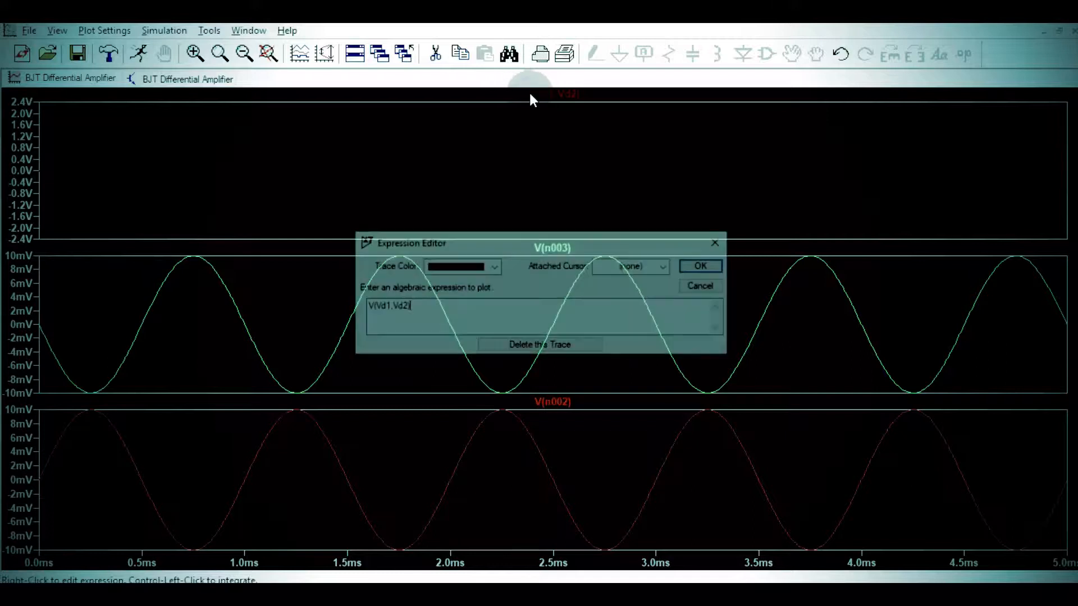
click(493, 266)
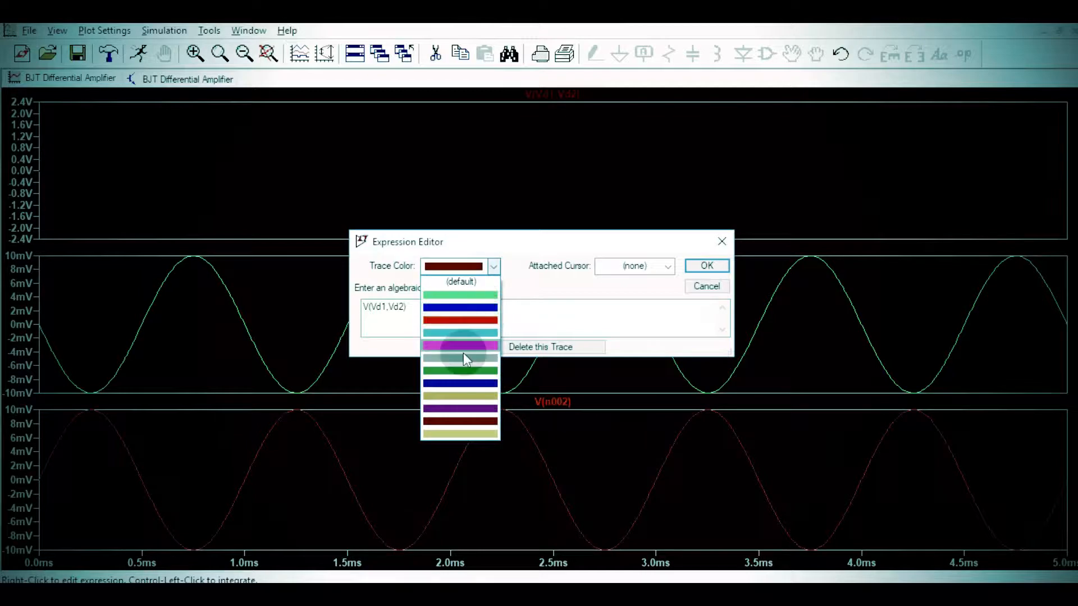
click(455, 369)
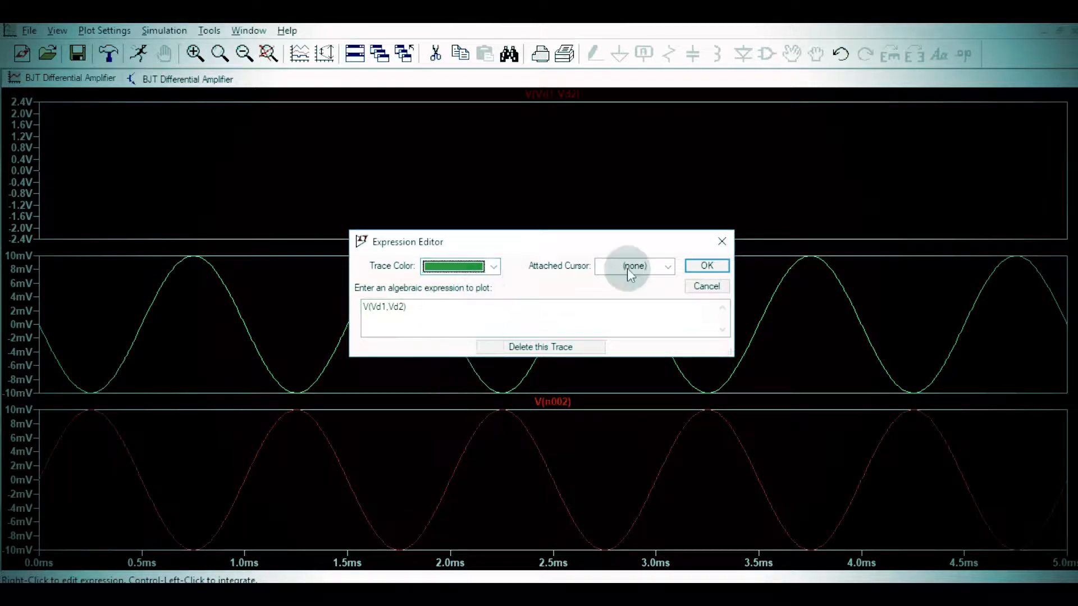
click(706, 265)
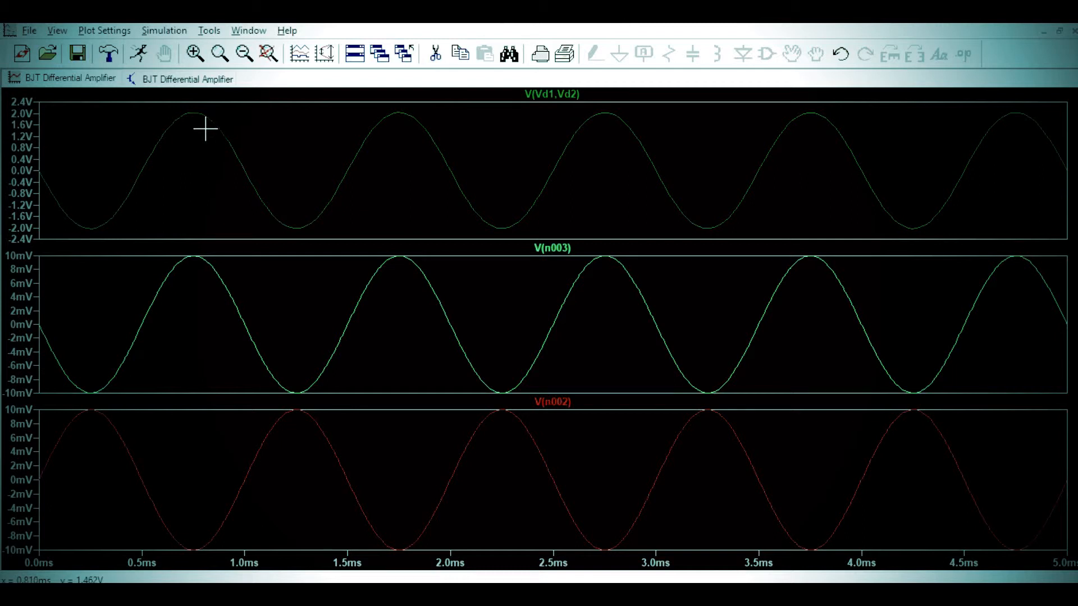
Close the three-pane waveform window and rerun the simulation, plotting only the differential output voltage between Vd1 and Vd2
right_click(76, 80)
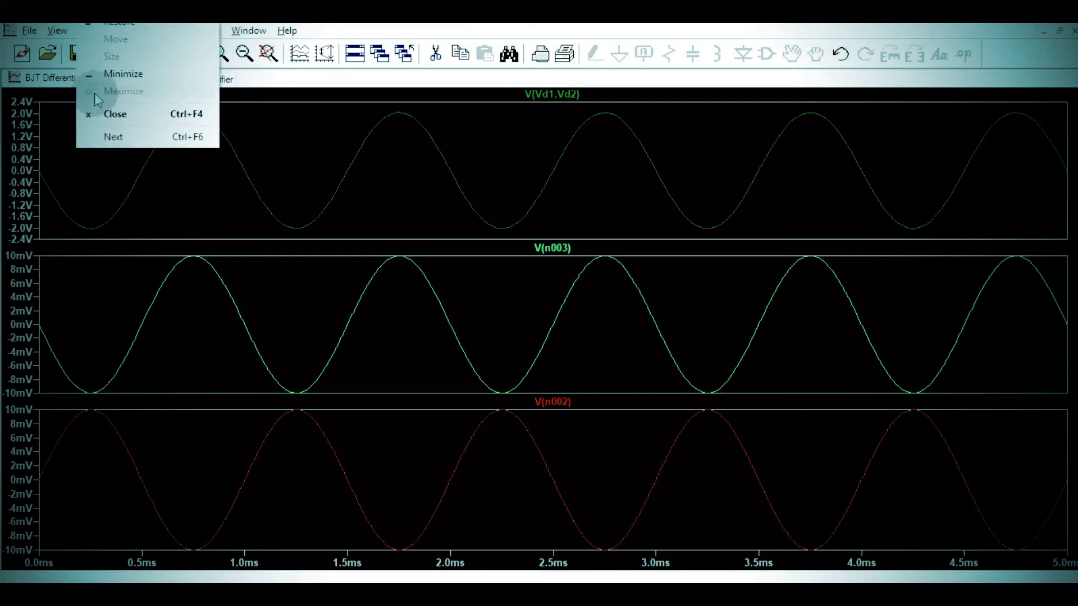
click(115, 114)
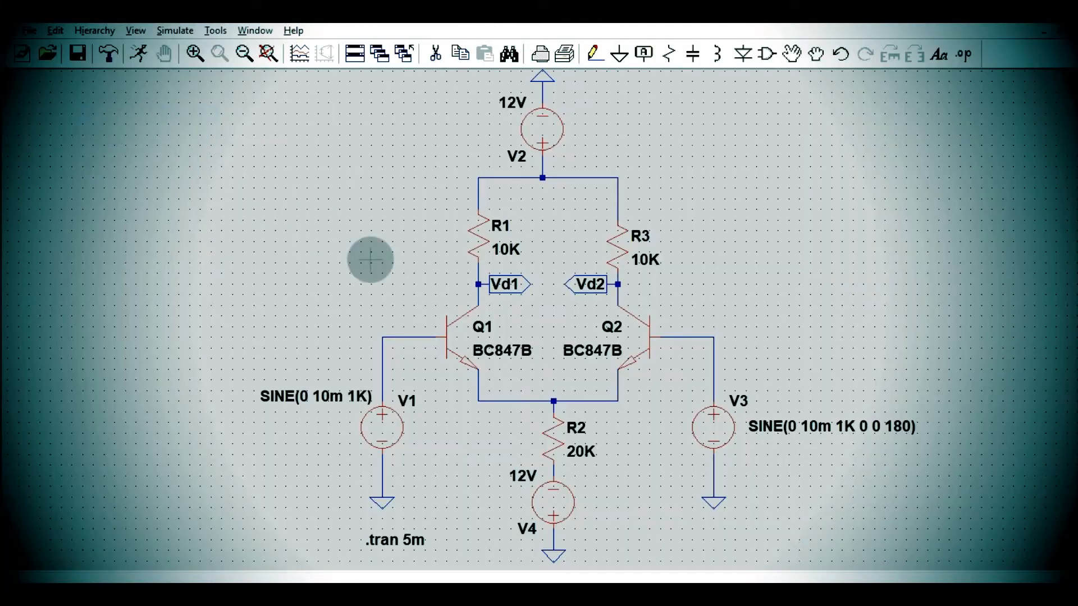
click(139, 53)
drag(521, 443, 563, 441)
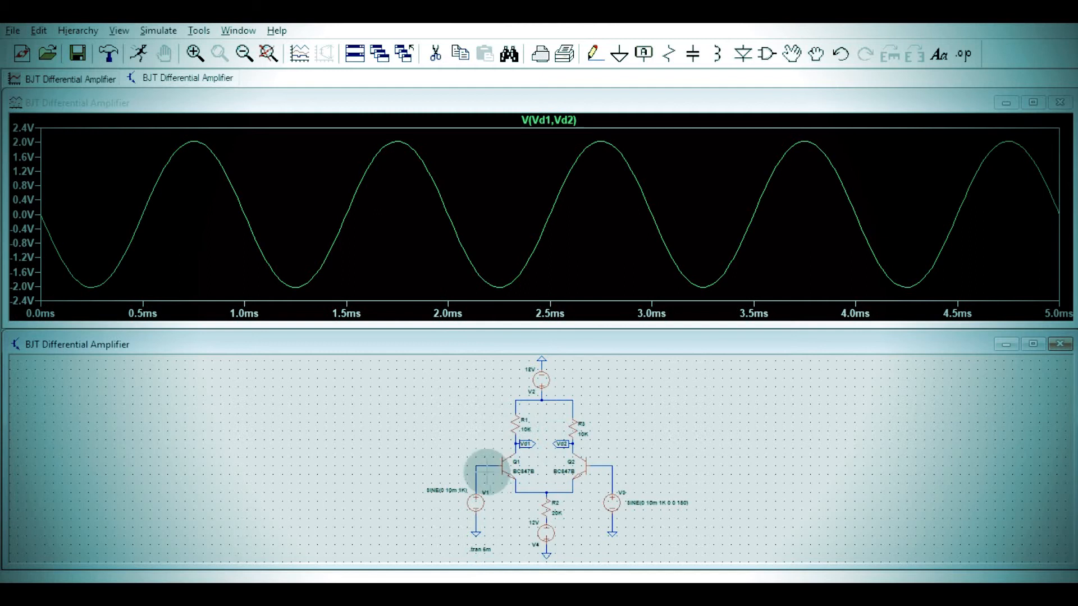